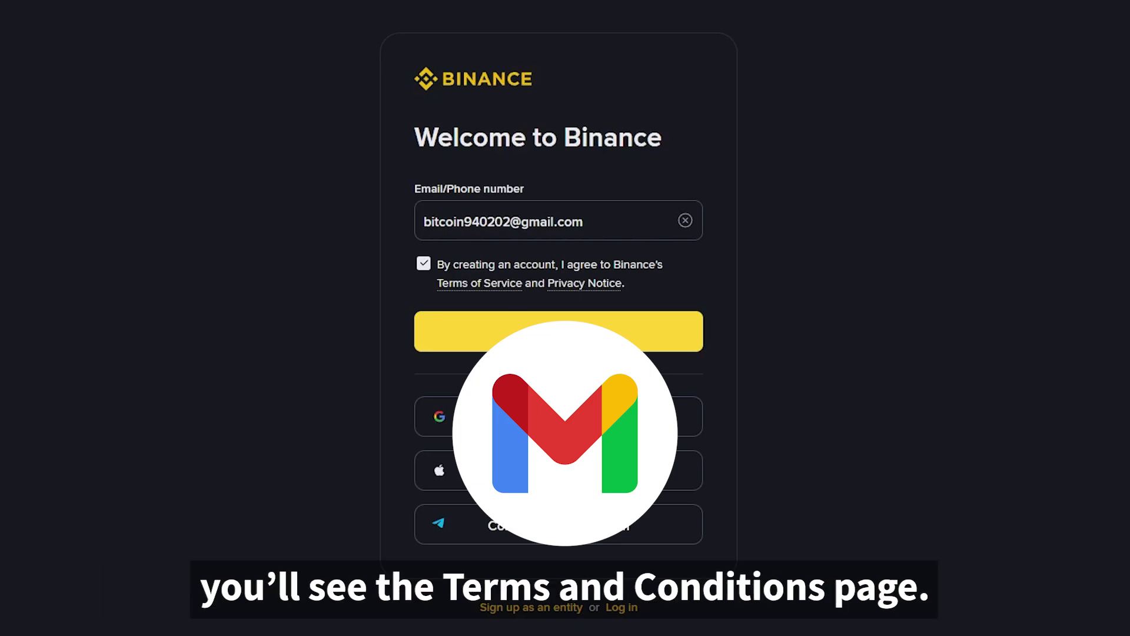
Submit the e-mail for sign-up and begin entering the emailed six-digit verification code.
left_click(651, 333)
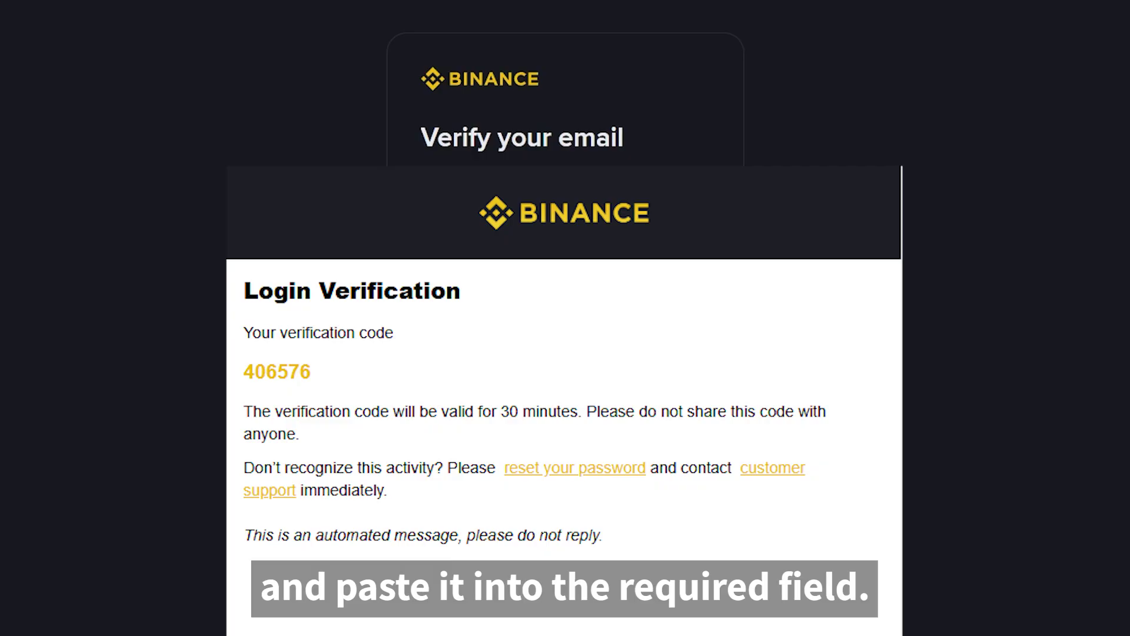
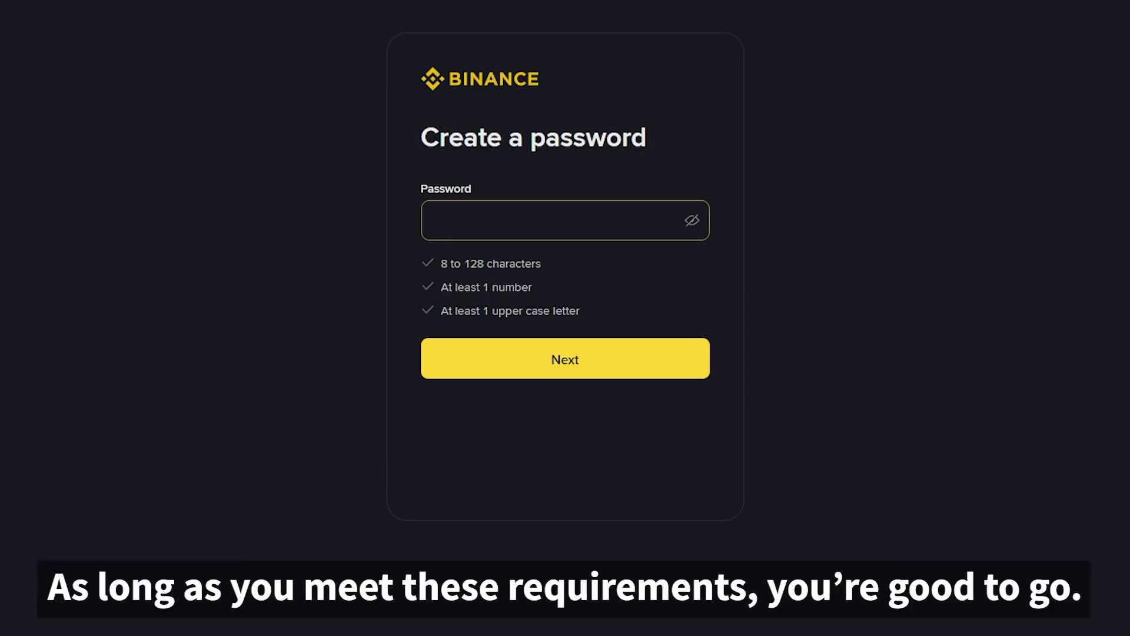
Enter an account password, answer the offers and market insight prompt, and continue sign-up.
left_click(535, 220)
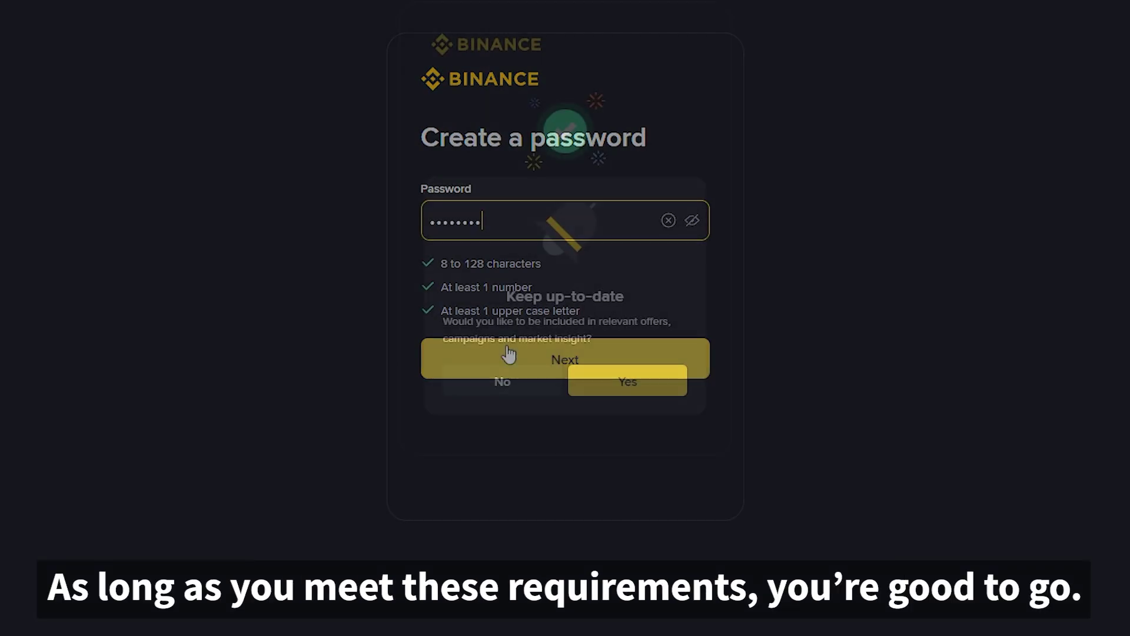
left_click(594, 393)
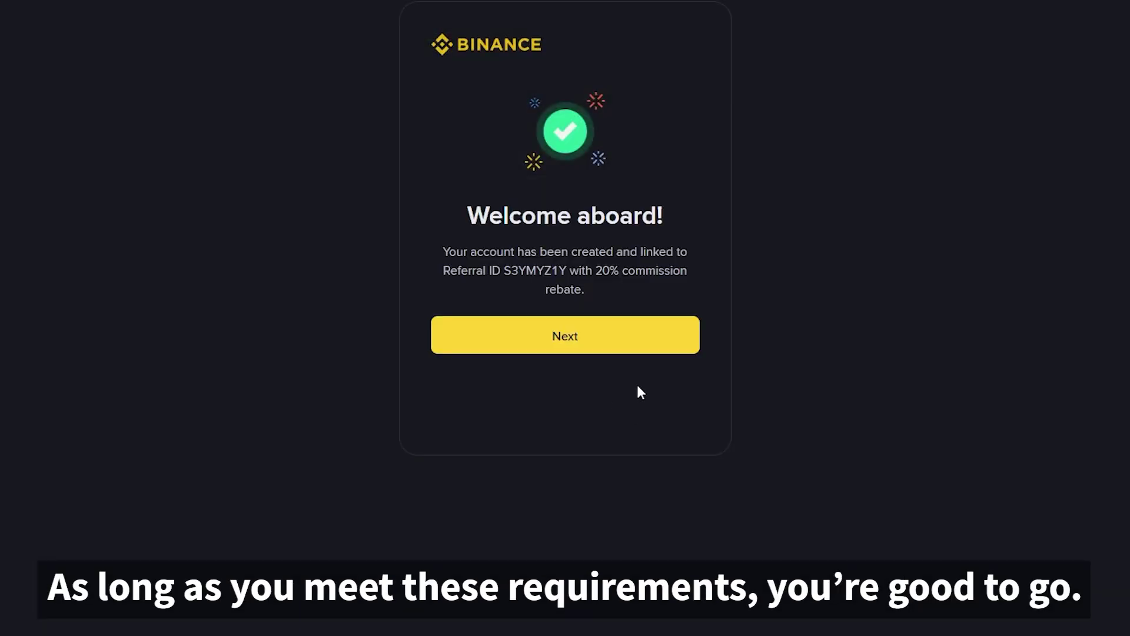
left_click(640, 347)
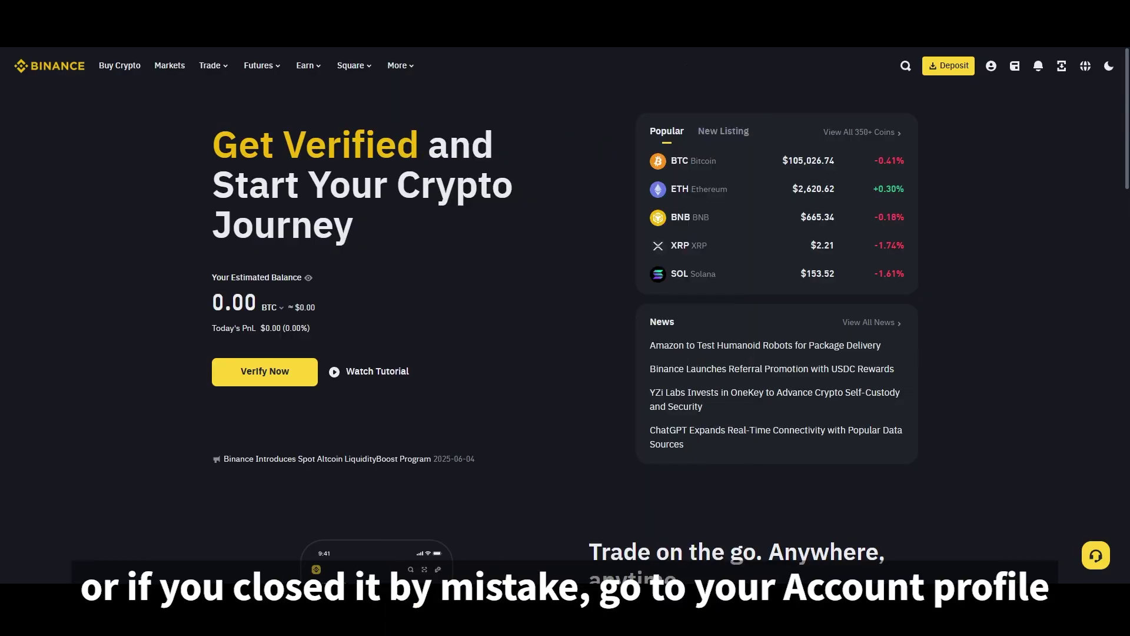
Resume verification from the Account page with South Korea and an ID Card as the document.
mouse_move(991, 66)
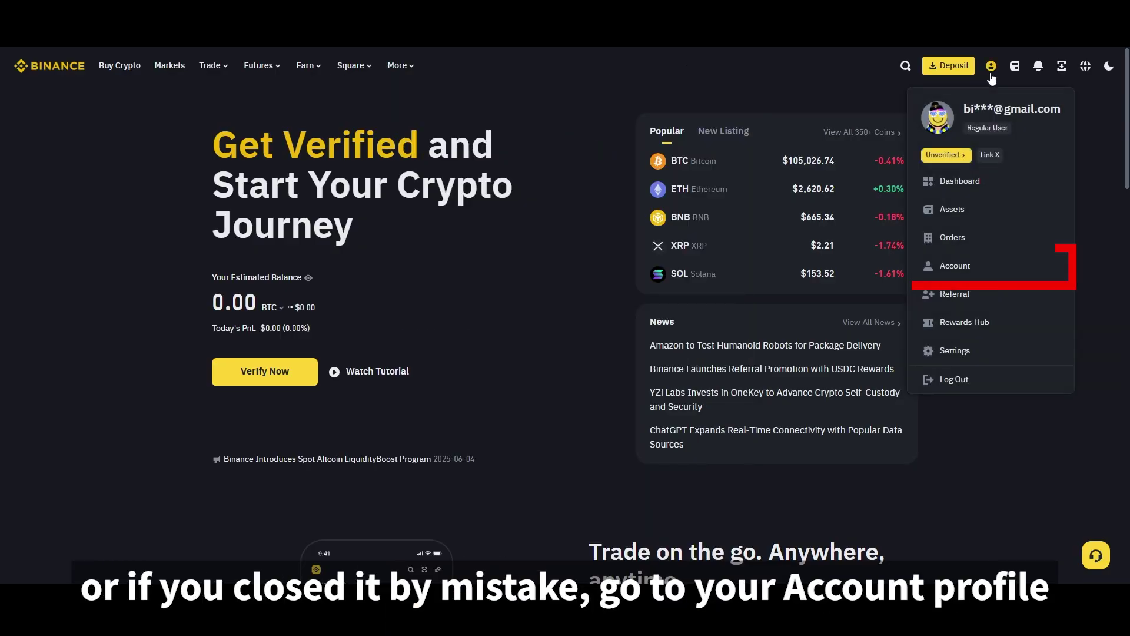
left_click(971, 267)
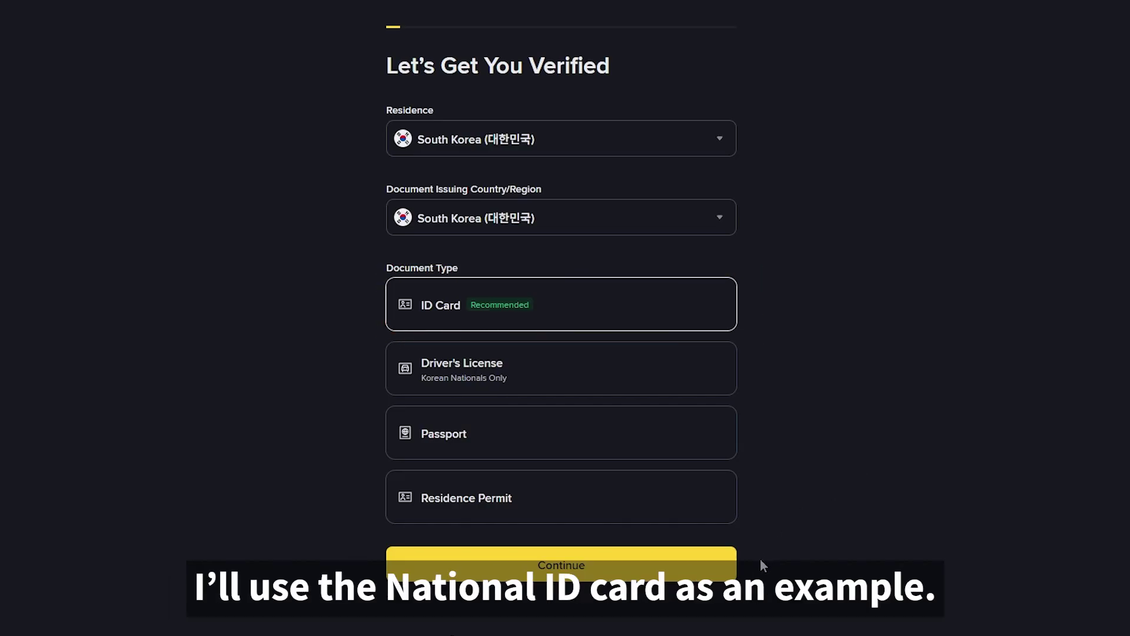
left_click(732, 564)
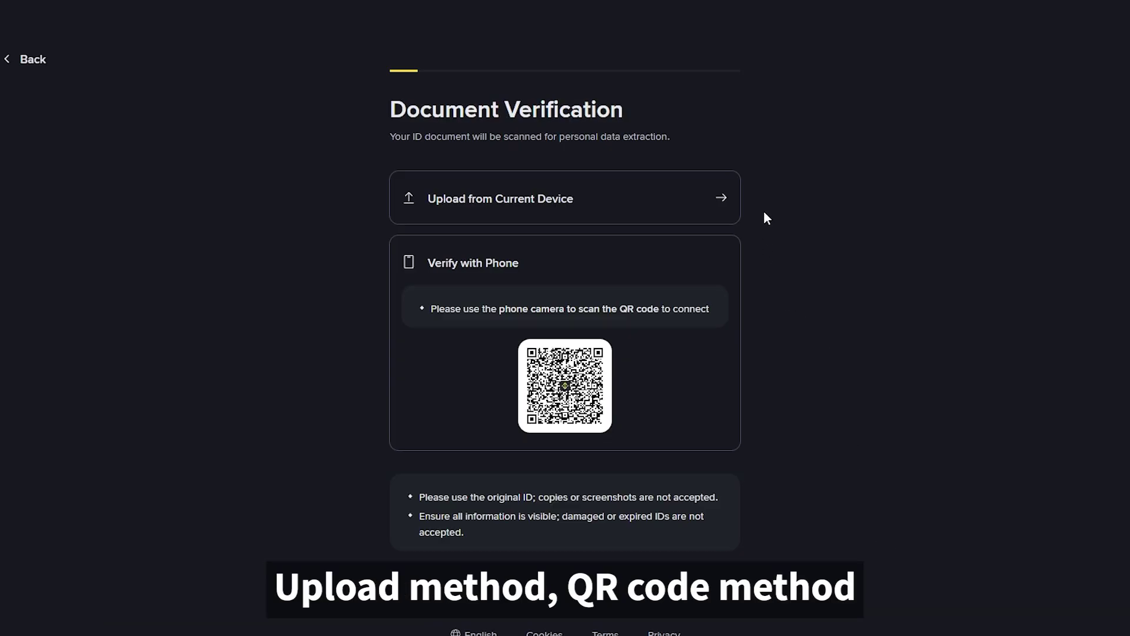
Upload the ID from this computer, then start the face liveness check with this device's camera.
left_click(679, 198)
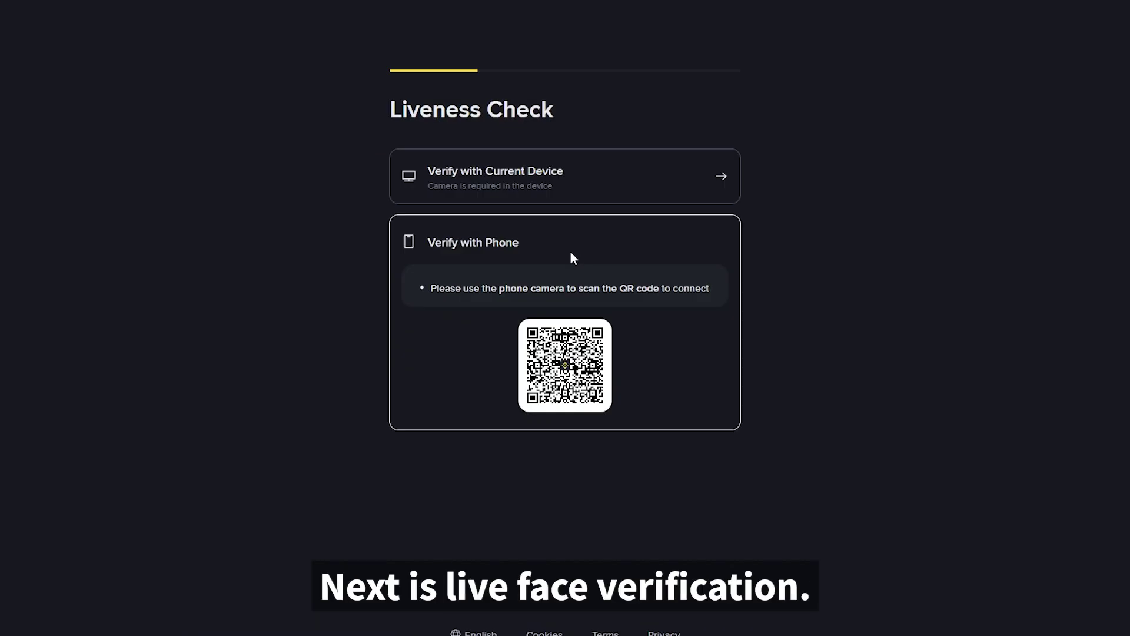
left_click(587, 194)
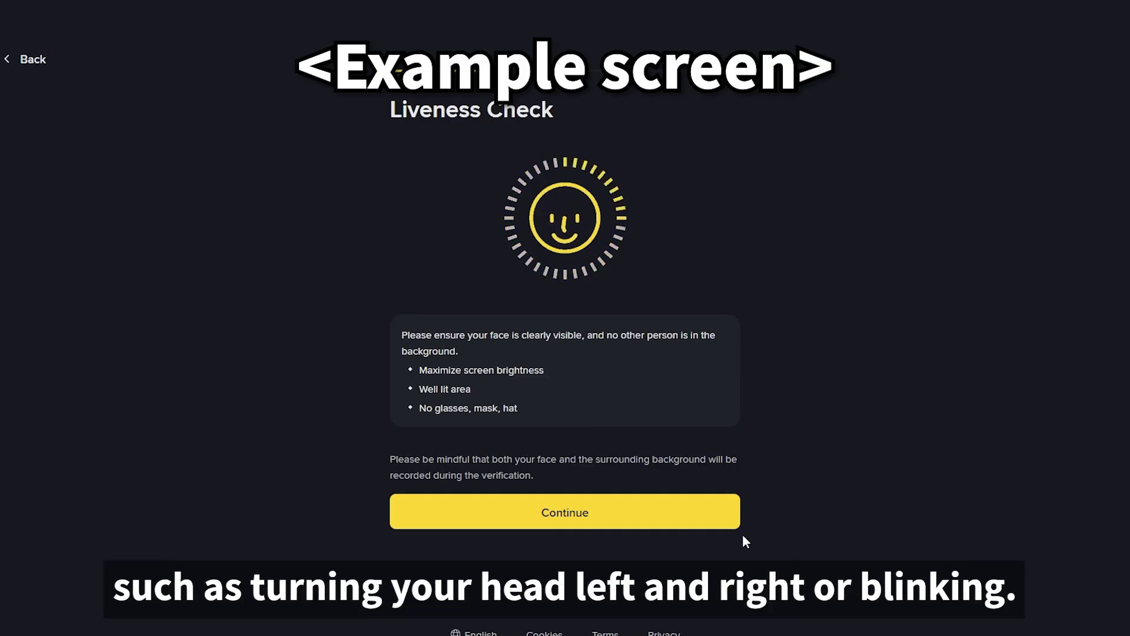
left_click(718, 526)
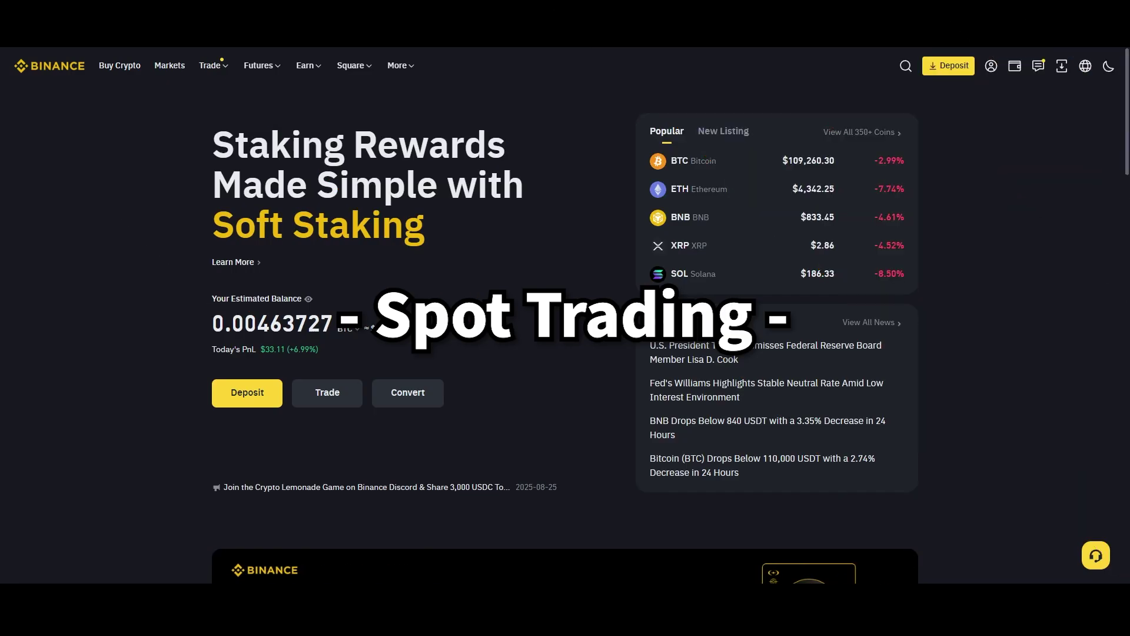
Market-buy 29.4 TRX with the full ~10 USDT balance on the TRX/USDT spot market.
mouse_move(211, 65)
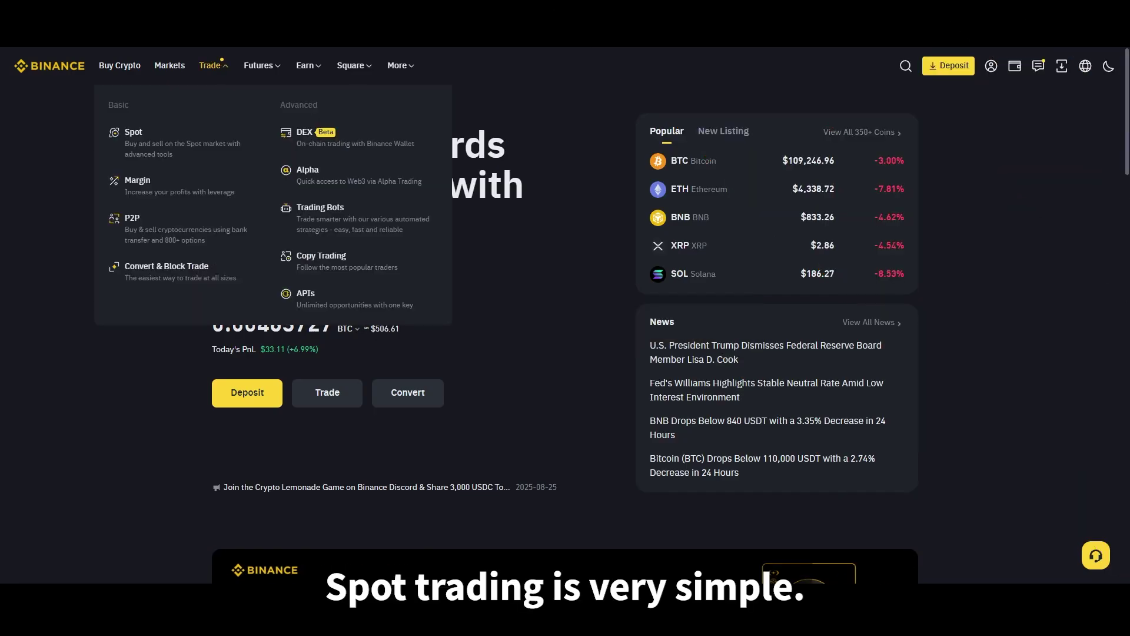
left_click(199, 143)
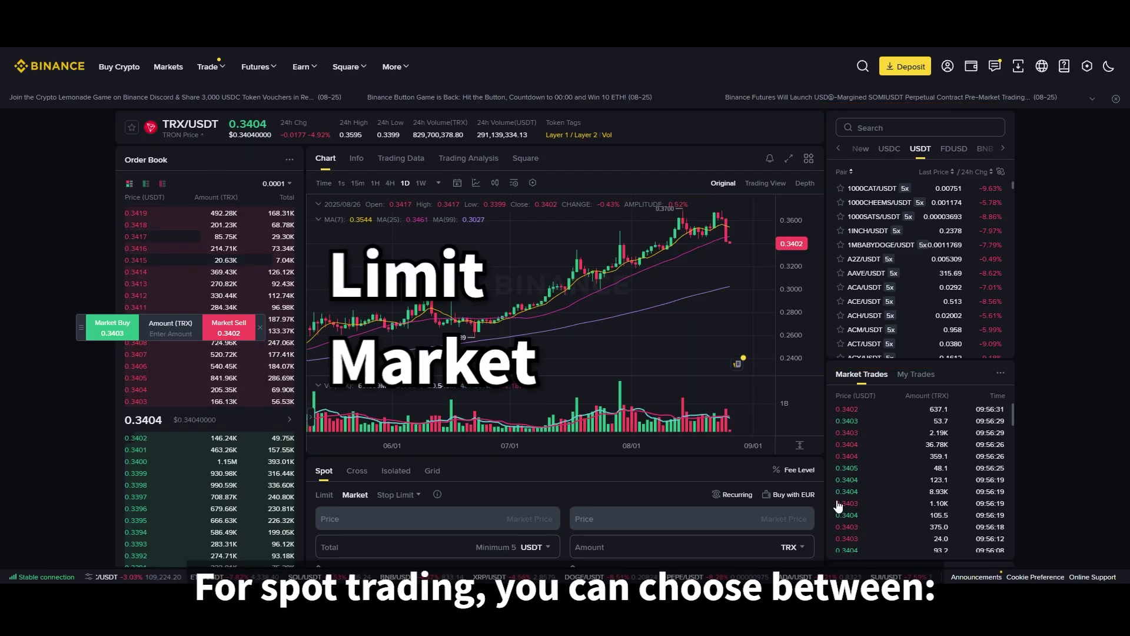
scroll(817, 491, "down", 4)
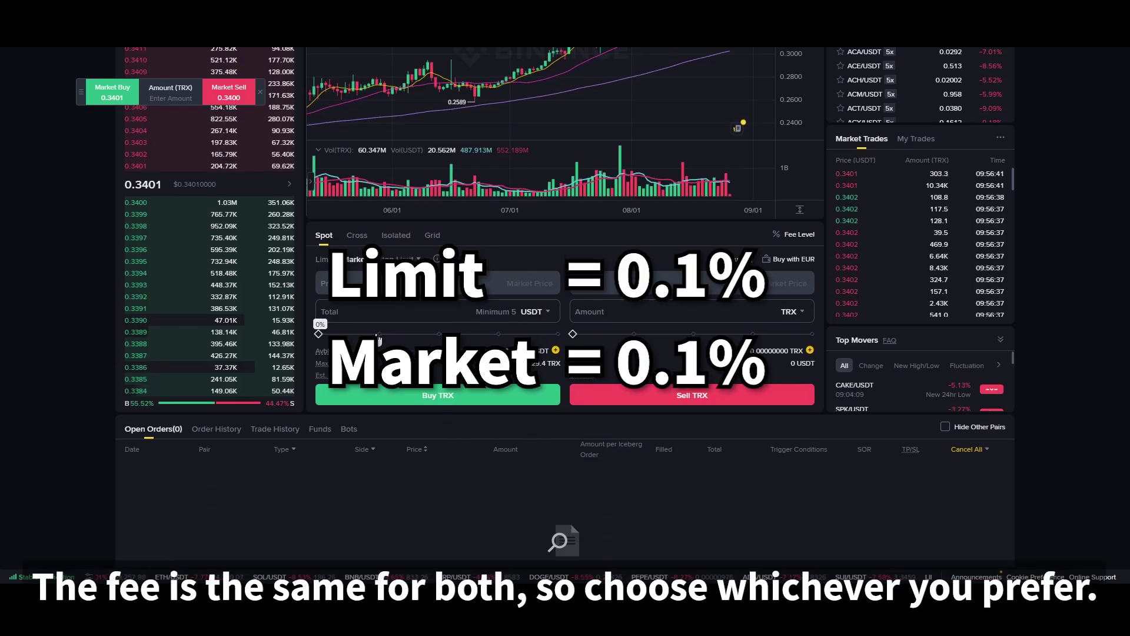
left_click(379, 334)
left_click_drag(381, 335, 558, 334)
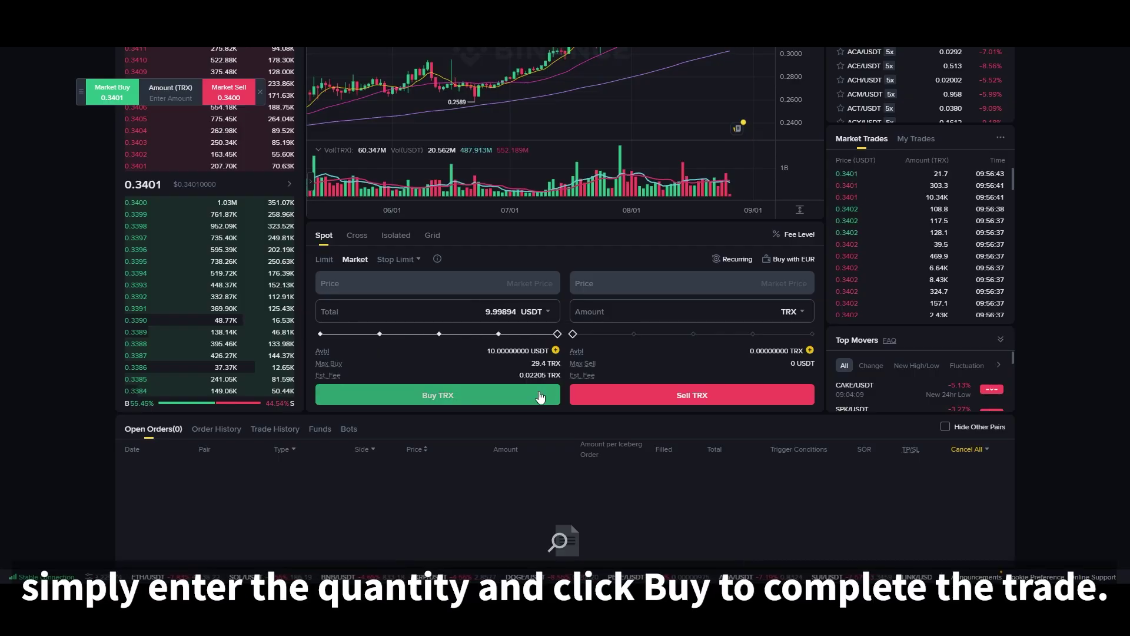
left_click(497, 396)
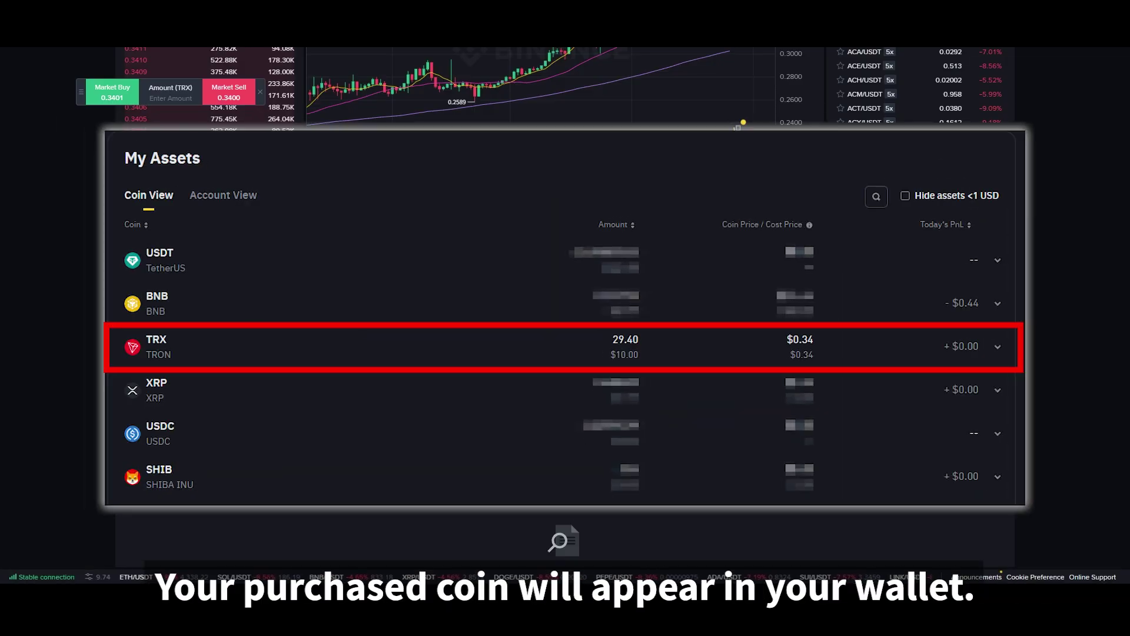
Sell all 29.4 TRX back at market price.
scroll(565, 318, "up", 5)
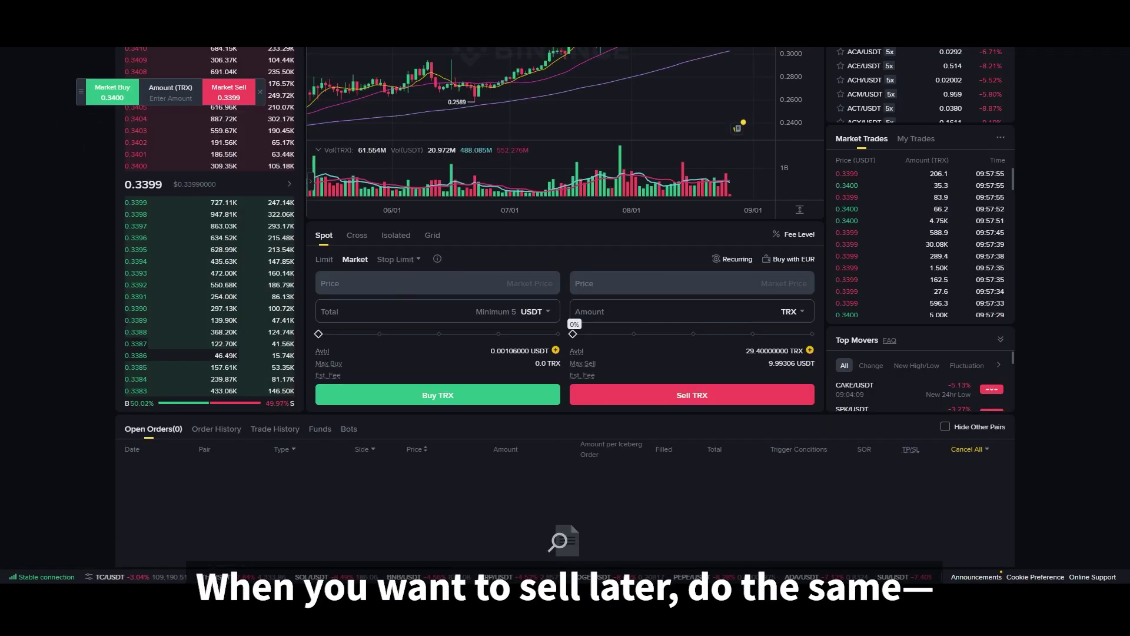
left_click_drag(574, 333, 812, 333)
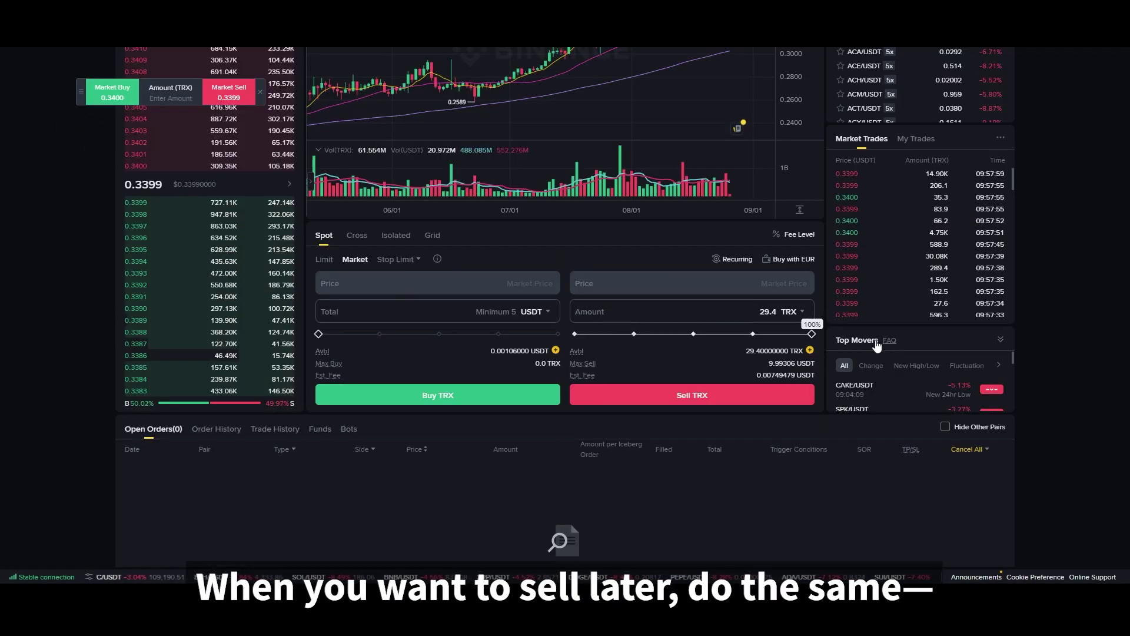
left_click(760, 395)
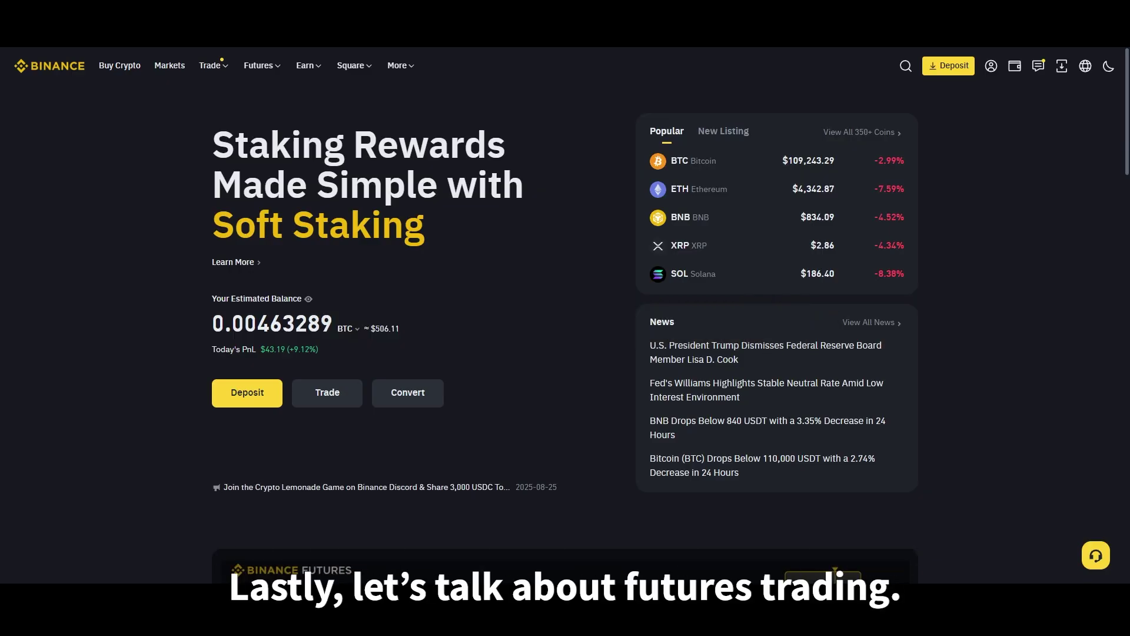
Transfer the MAX 9.99412 USDT from Fiat and Spot into USDⓈ-M Futures and confirm.
mouse_move(1014, 65)
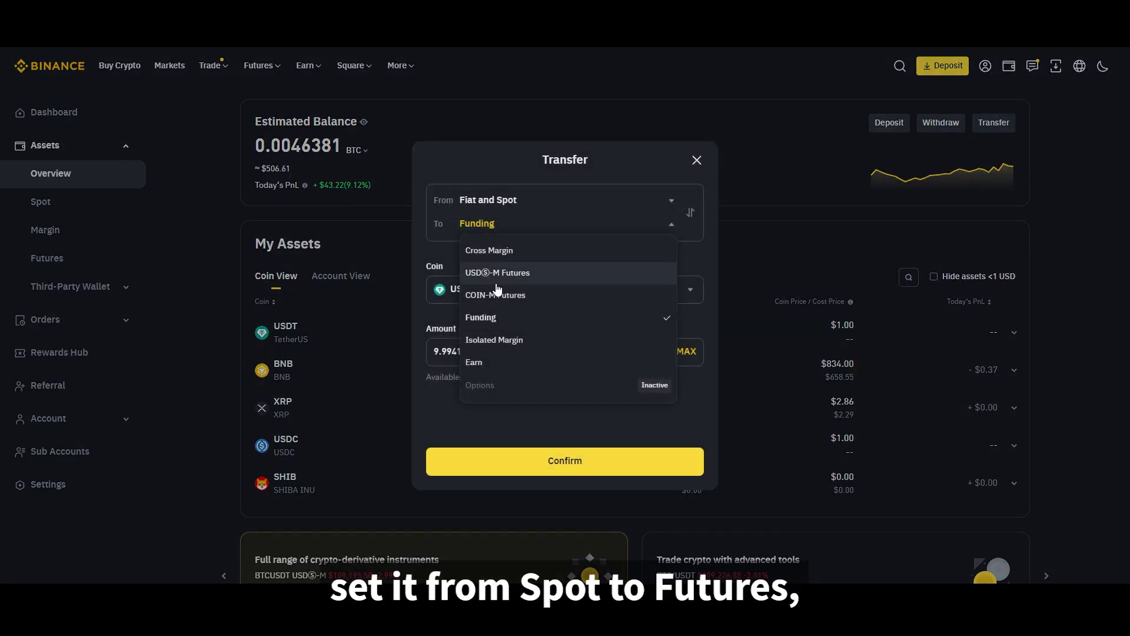
left_click(497, 276)
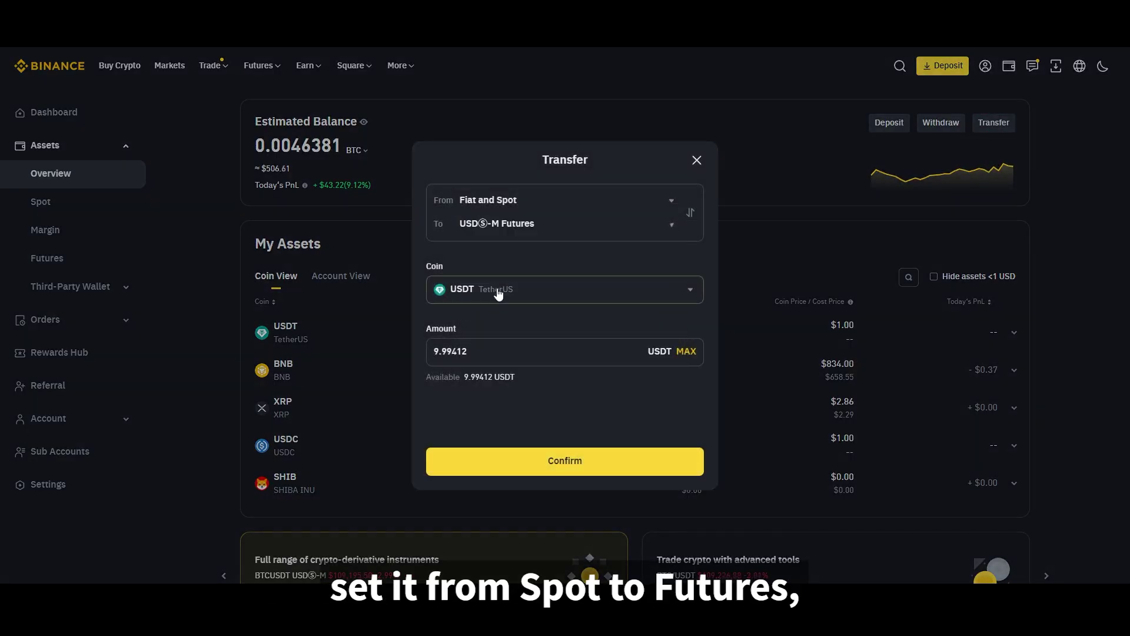
left_click(557, 475)
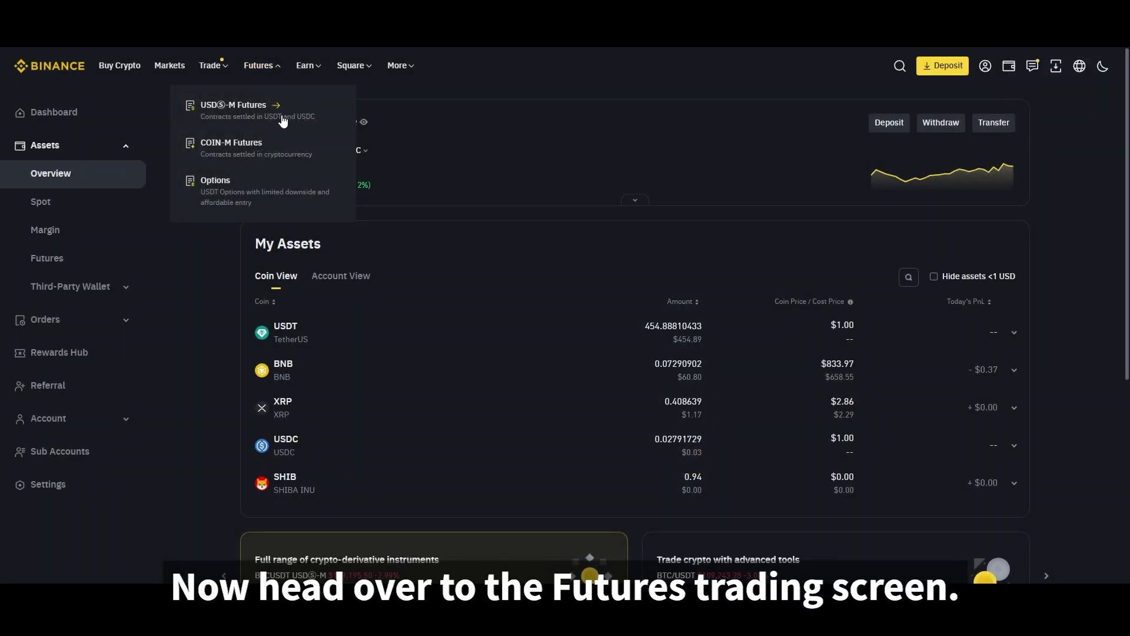
Open XRPUSDT perpetual futures, confirm Isolated margin mode, and bring up the 3x leverage dialog.
left_click(282, 115)
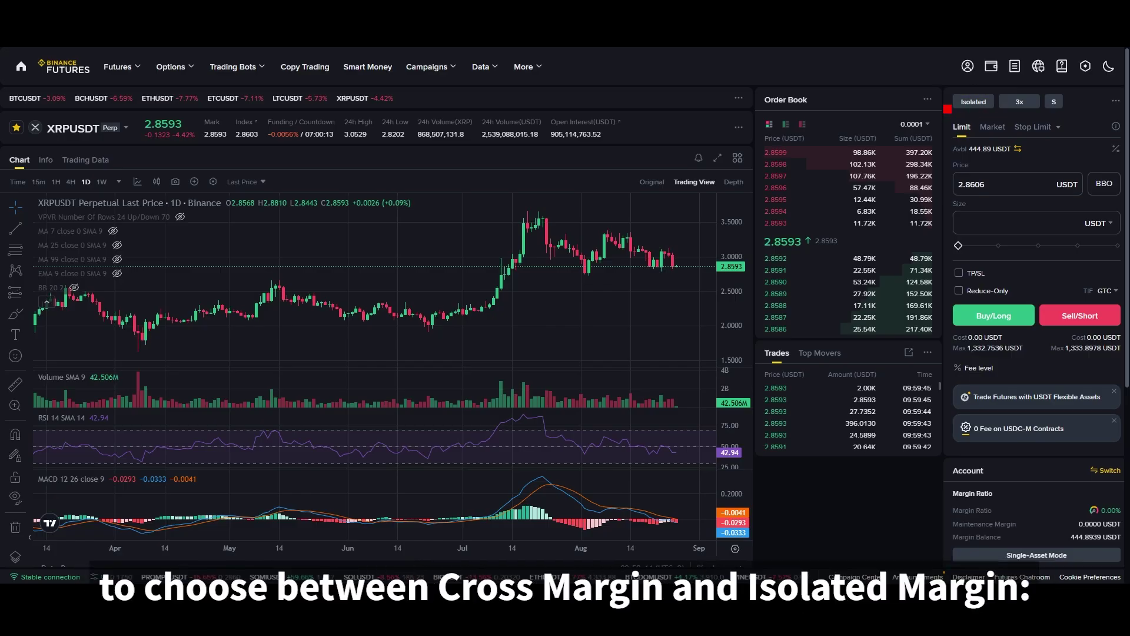
left_click(974, 102)
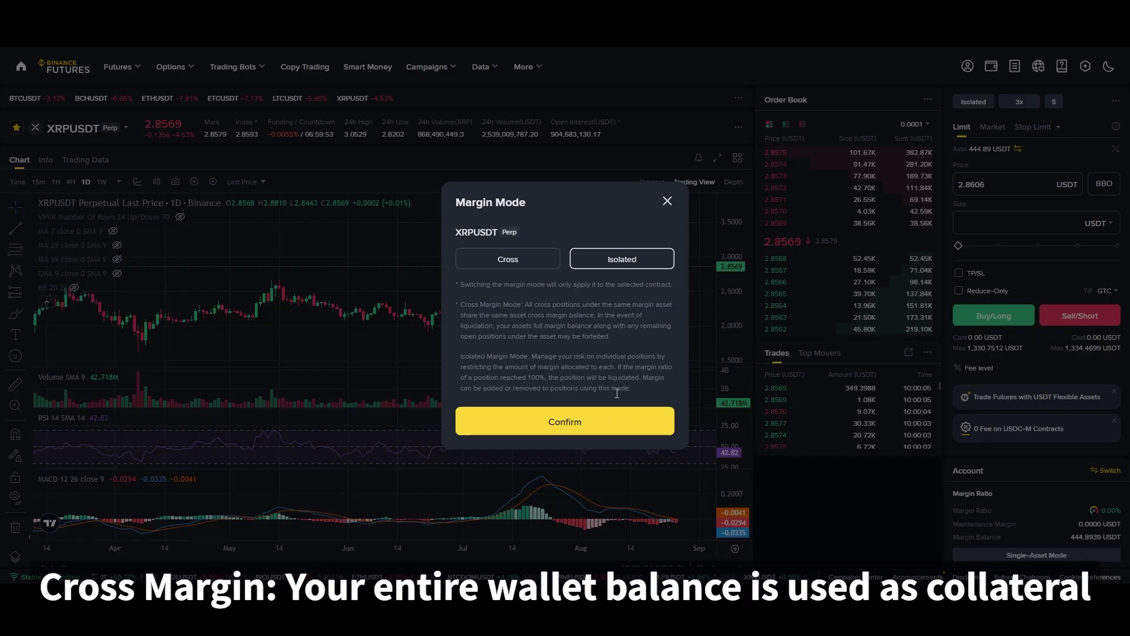
left_click(612, 422)
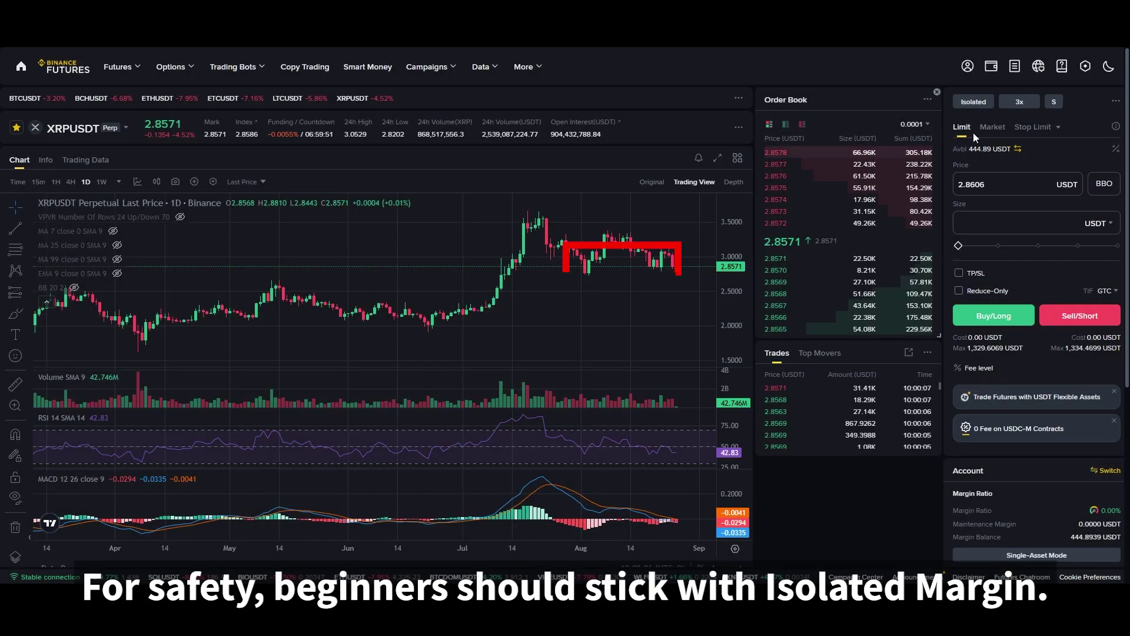
left_click(1020, 101)
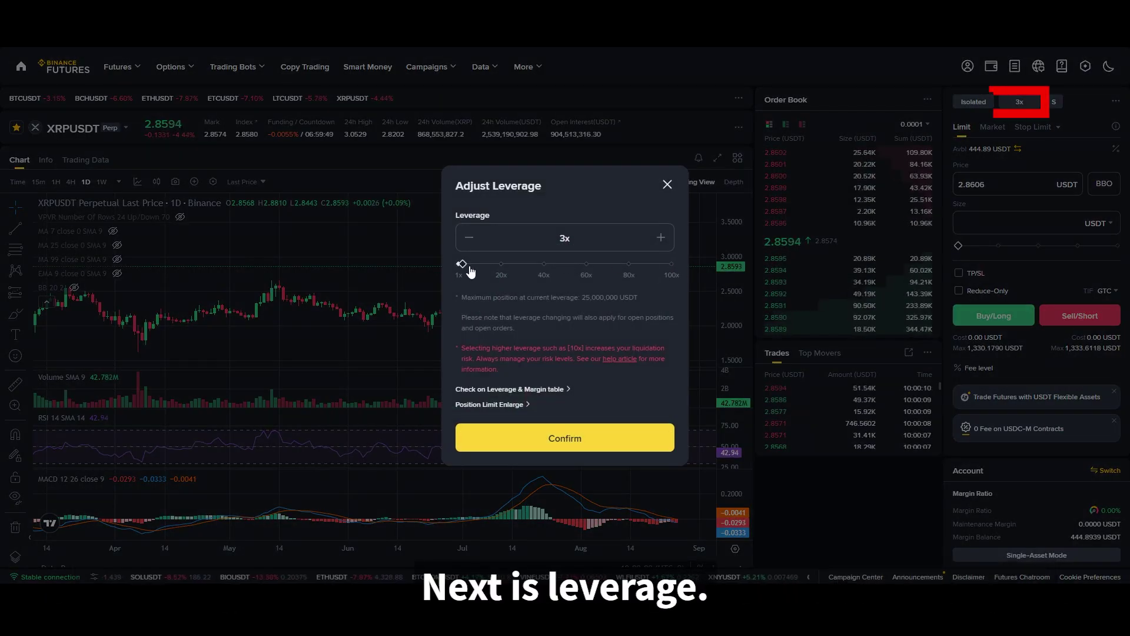
Move the Adjust Leverage slider for XRPUSDT up to 5x.
left_click_drag(471, 269, 469, 268)
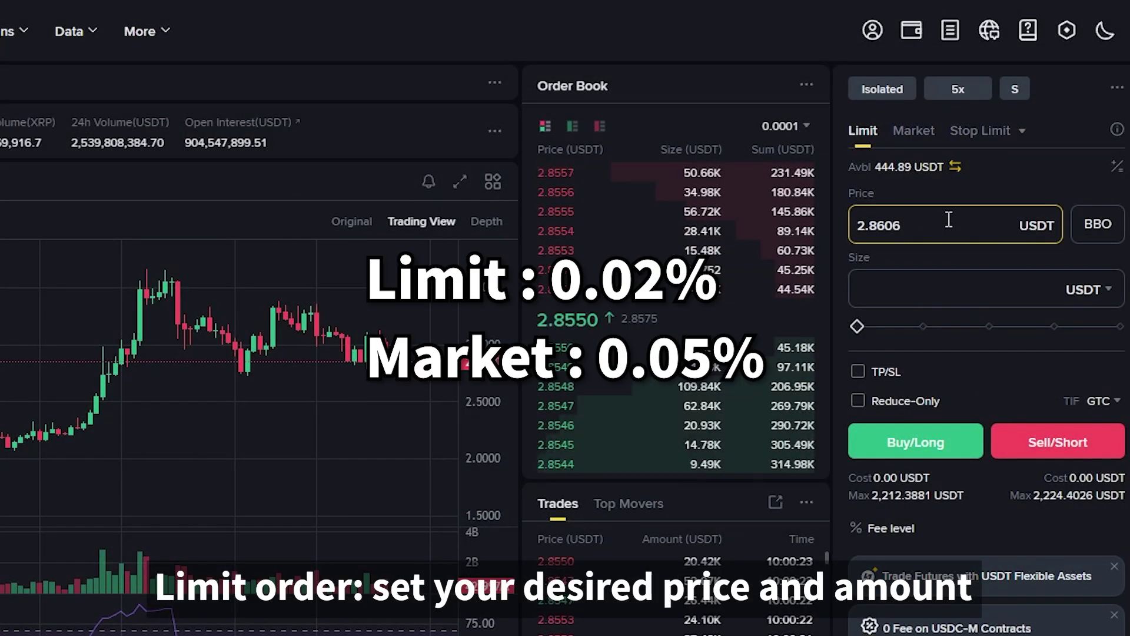
Place a 25%-sized limit Buy/Long at 2.8606, opening about 551.8 USDT of XRPUSDT.
left_click(927, 327)
left_click_drag(926, 331, 923, 333)
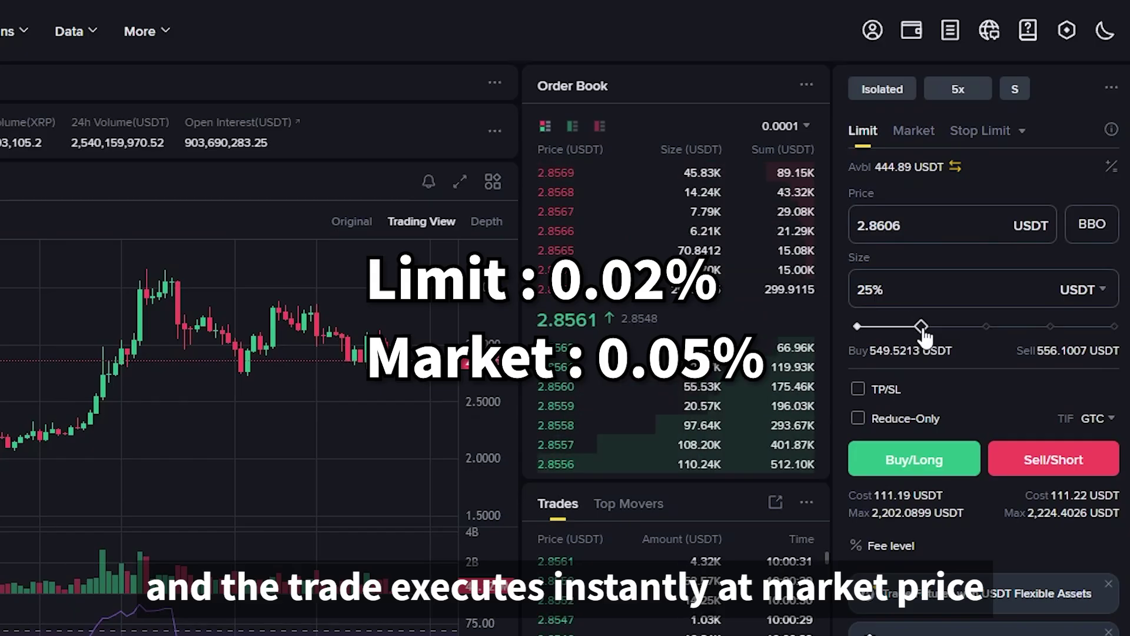
left_click(911, 451)
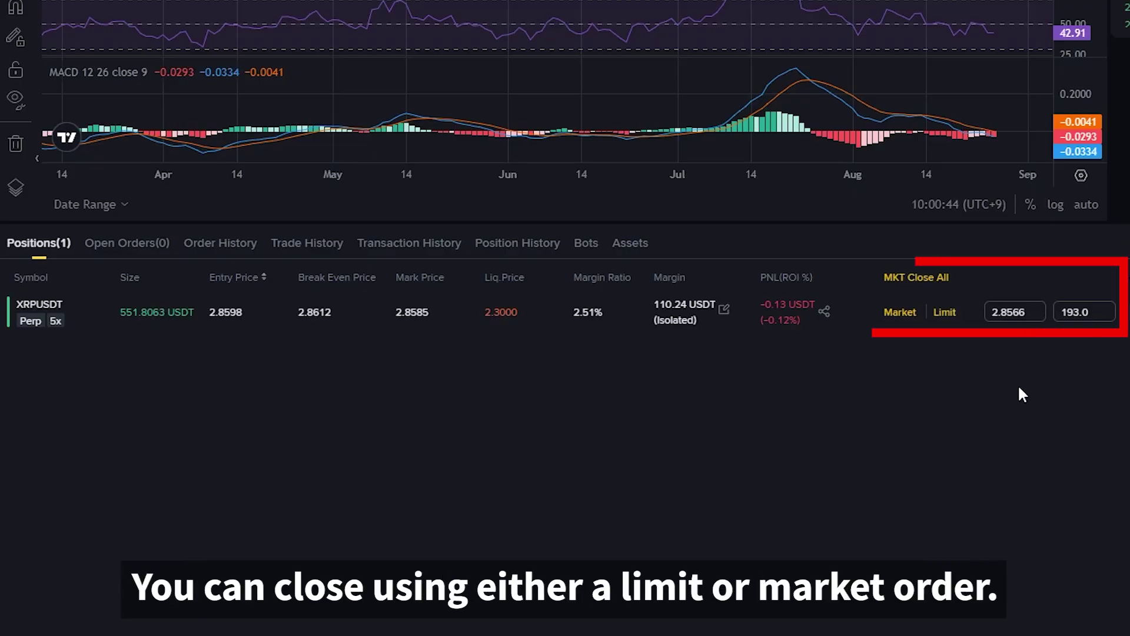
Close the open 5x XRPUSDT long from the Positions tab.
left_click(945, 312)
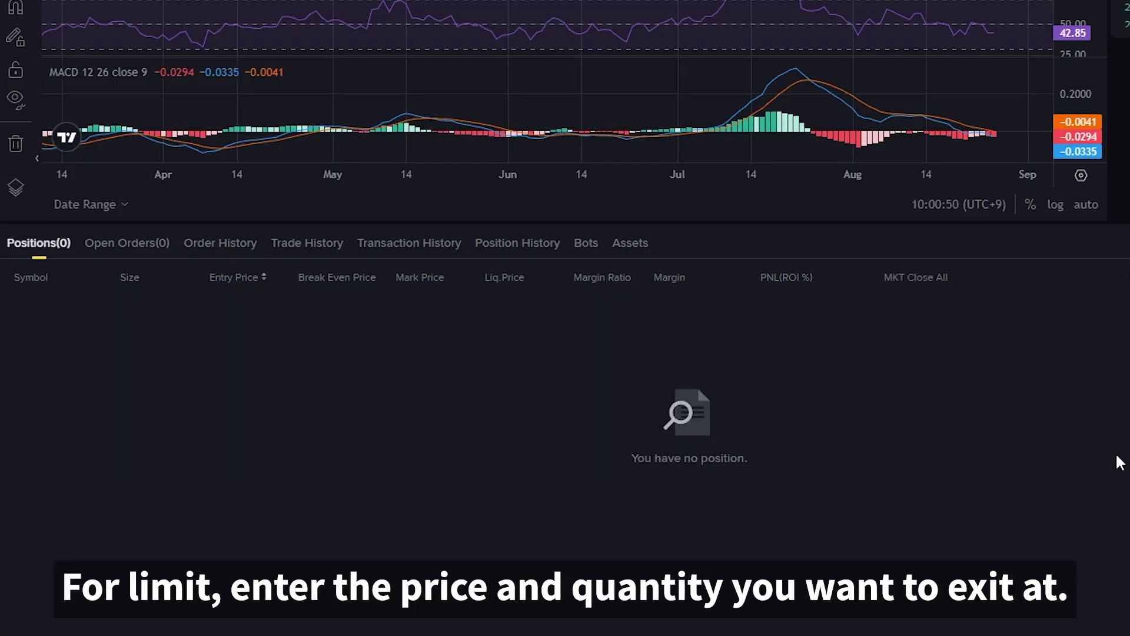